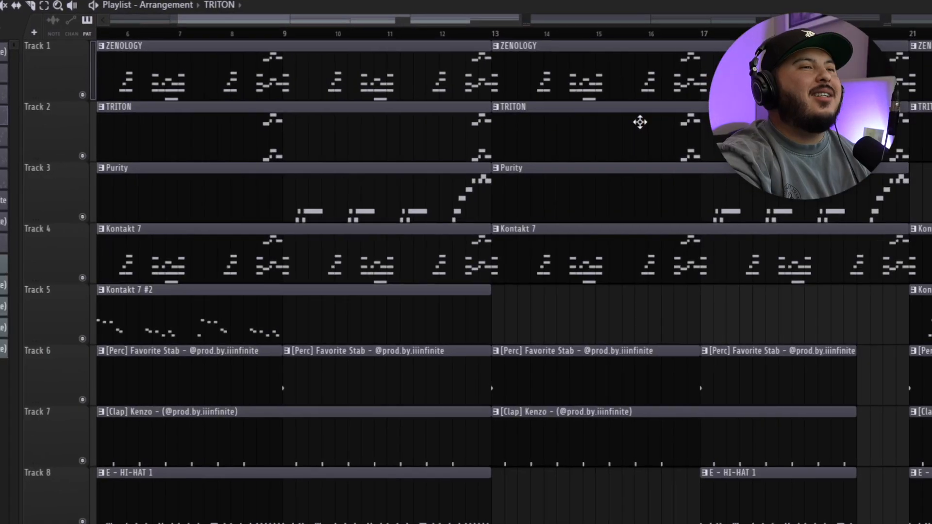
# Open the TRITON pattern in the piano roll and select its upper-octave phrase of F#6, G6 and A6 notes.
pyautogui.doubleClick(639, 121)
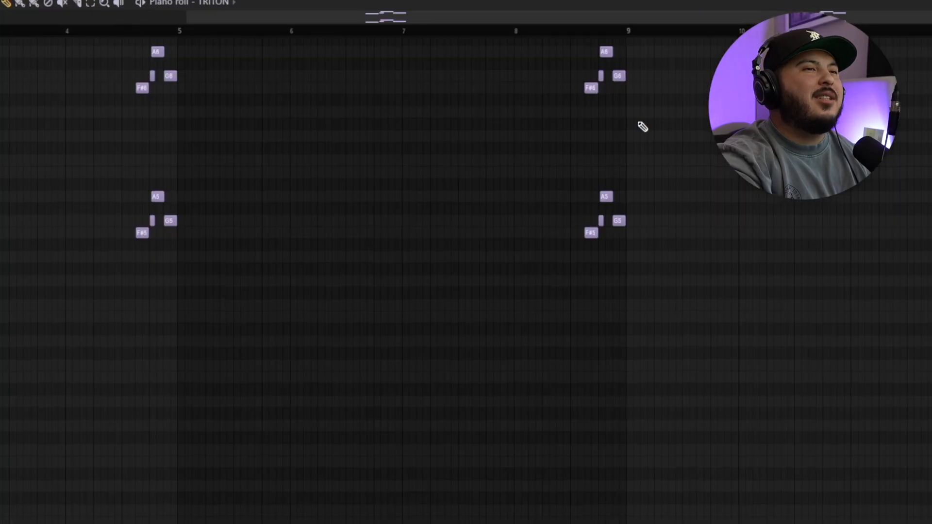
pyautogui.scroll(4, 626, 350)
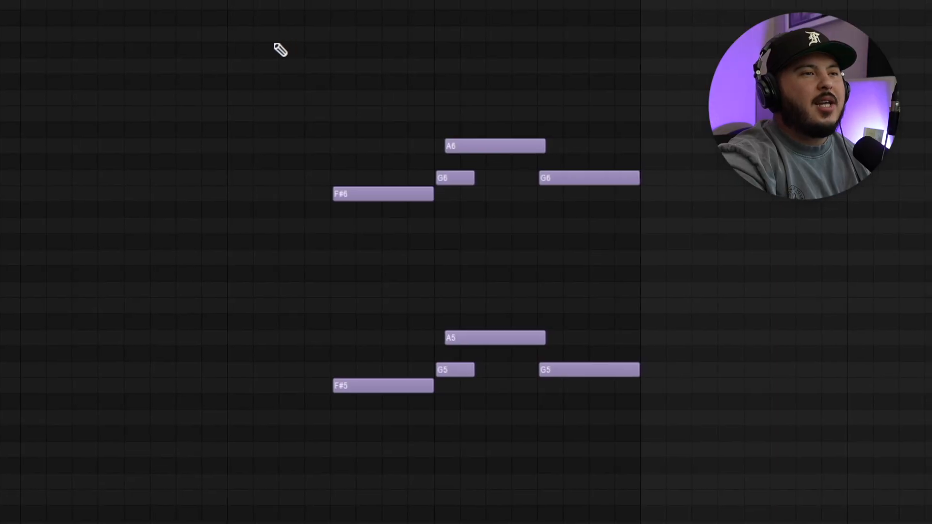
pyautogui.moveTo(275, 44); pyautogui.dragTo(729, 257)
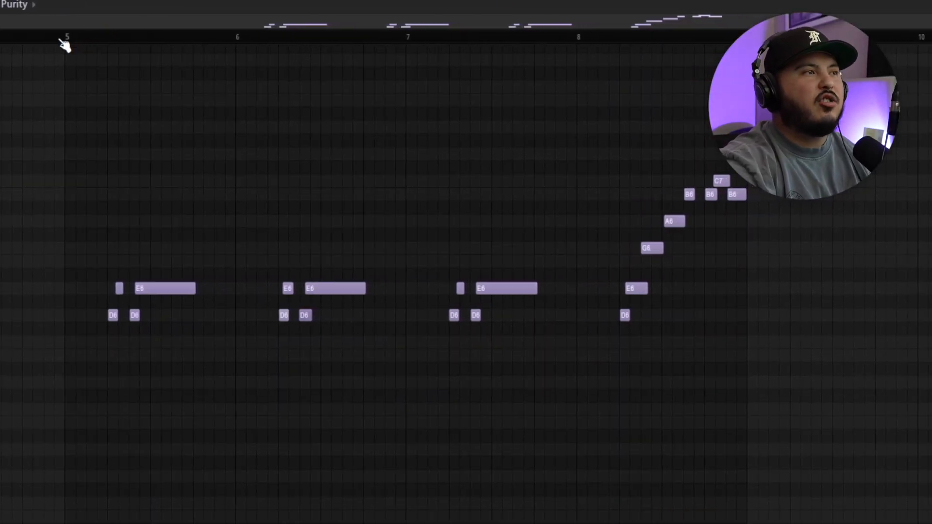
# Examine the Purity part's repeated D6–E6 phrases and closing run, and check the synth's preset.
pyautogui.moveTo(48, 228); pyautogui.dragTo(204, 433)
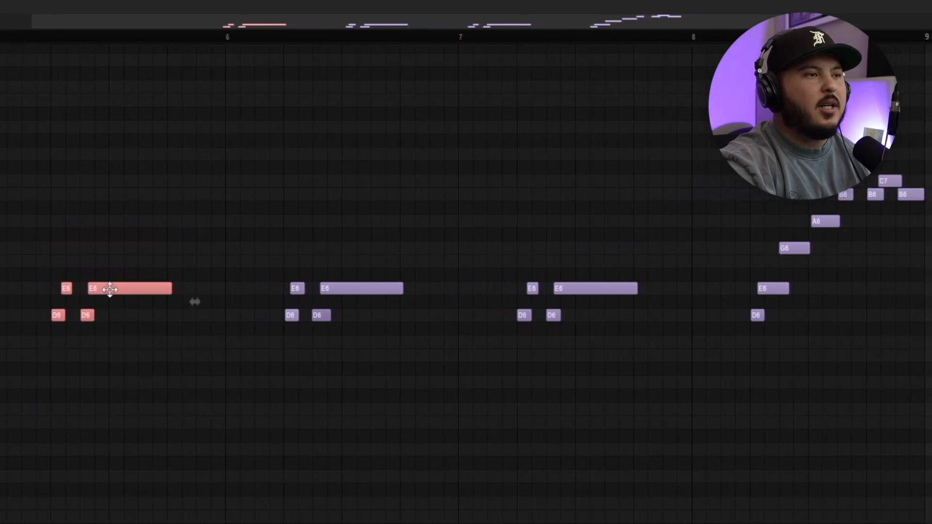
pyautogui.moveTo(466, 228); pyautogui.dragTo(718, 479)
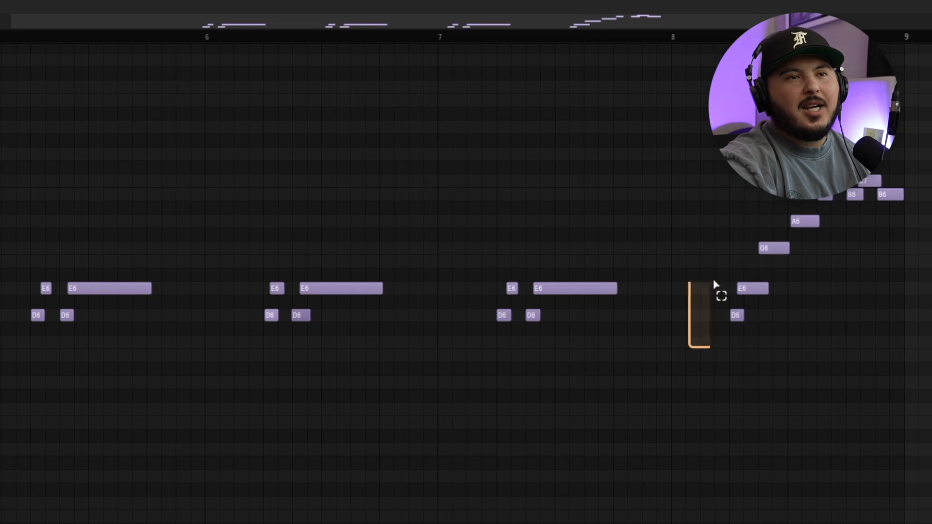
pyautogui.moveTo(899, 22); pyautogui.dragTo(931, 103)
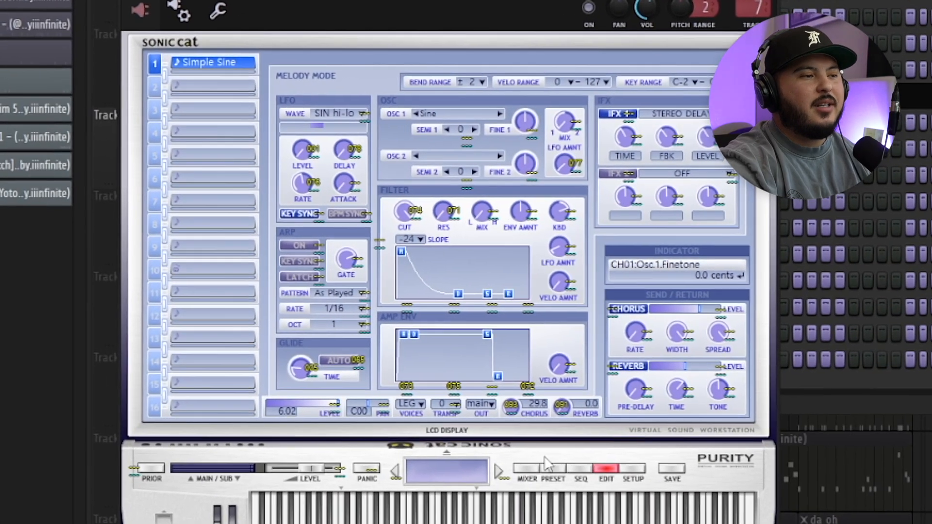
pyautogui.click(548, 466)
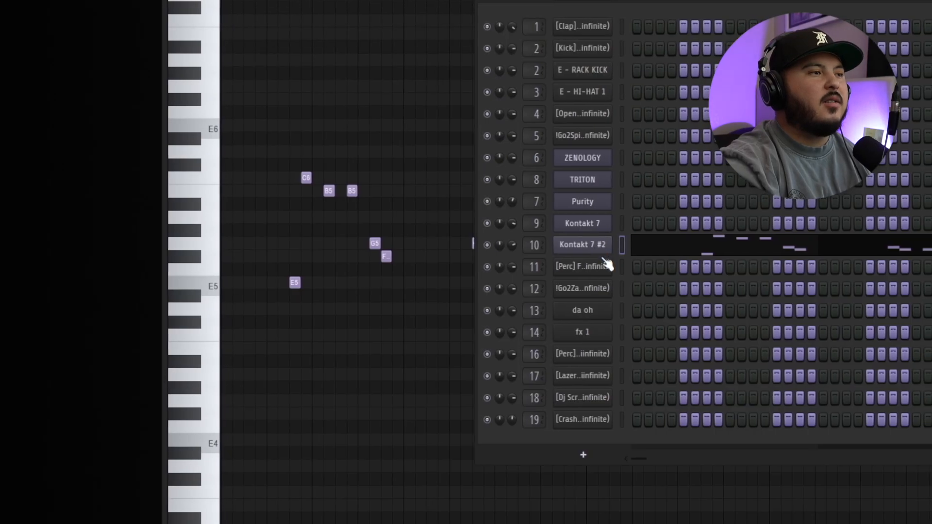
# Examine the Kontakt 7 chord part by selecting the opening E4–G4–B4 chord and the E4, G4, A4 and C5 notes after it.
pyautogui.click(604, 257)
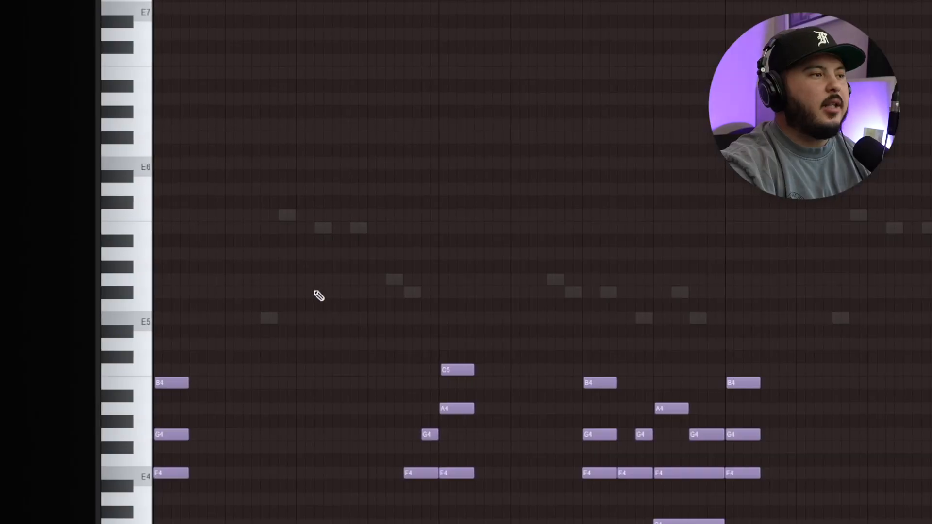
pyautogui.scroll(-5, 319, 296)
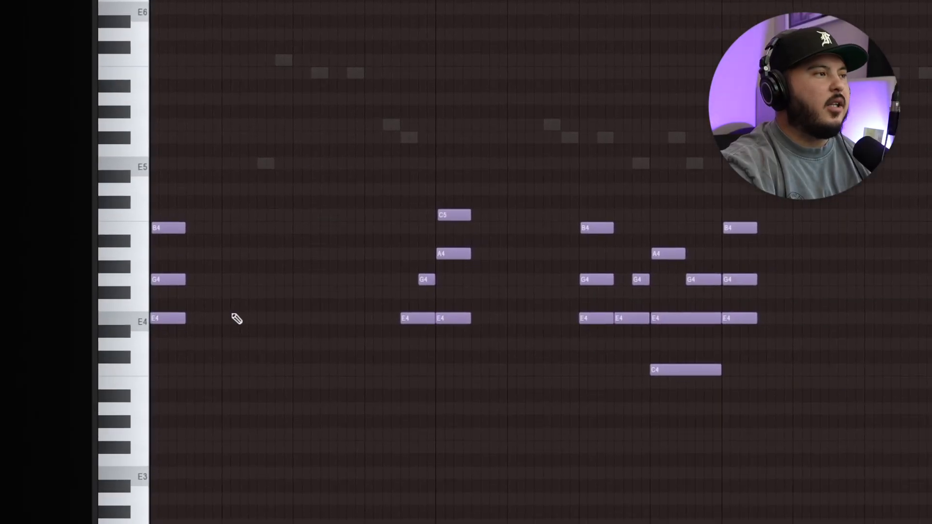
pyautogui.moveTo(164, 210); pyautogui.dragTo(176, 376)
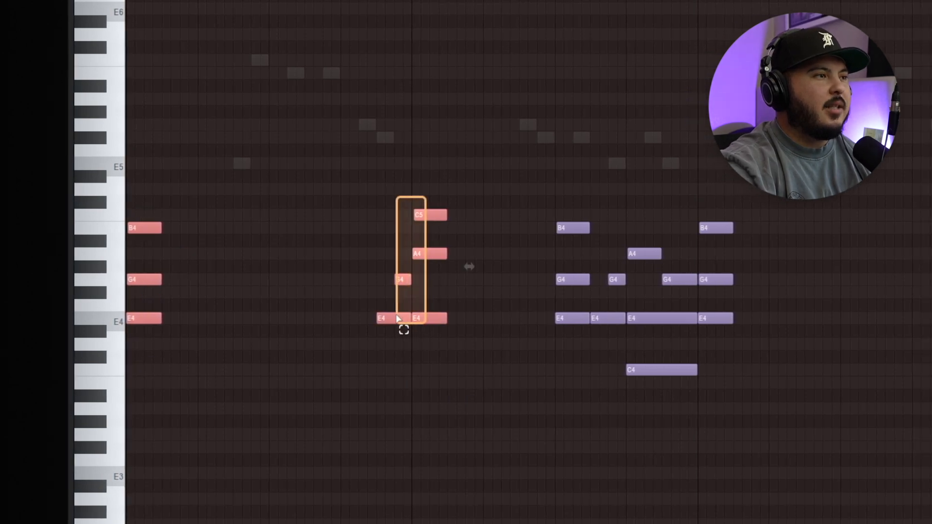
pyautogui.moveTo(397, 315); pyautogui.dragTo(396, 316)
pyautogui.scroll(2, 234, 286)
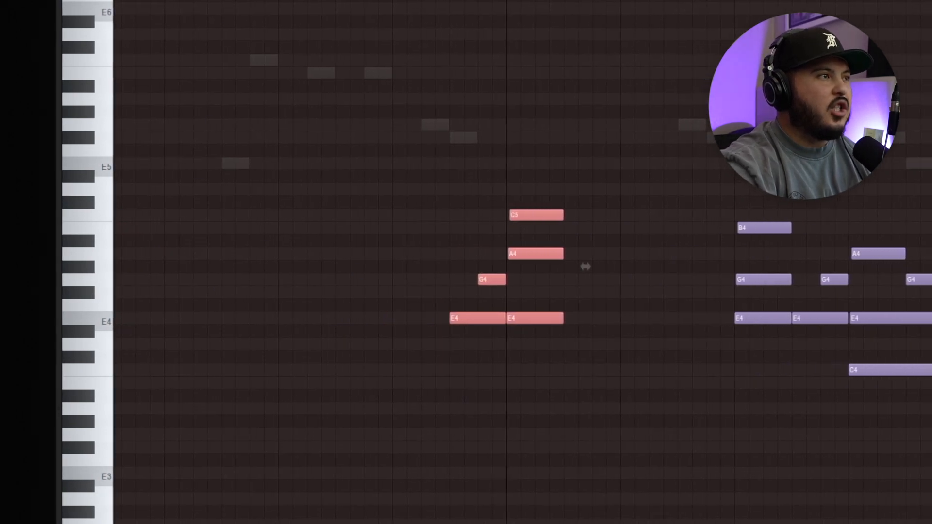
pyautogui.hscroll(-3, 254, 254)
pyautogui.moveTo(234, 42); pyautogui.dragTo(503, 474)
# Switch the piano roll to Kontakt 7 #2 and select its first melody phrase from E5 to F#5.
pyautogui.click(389, 1)
pyautogui.click(417, 214)
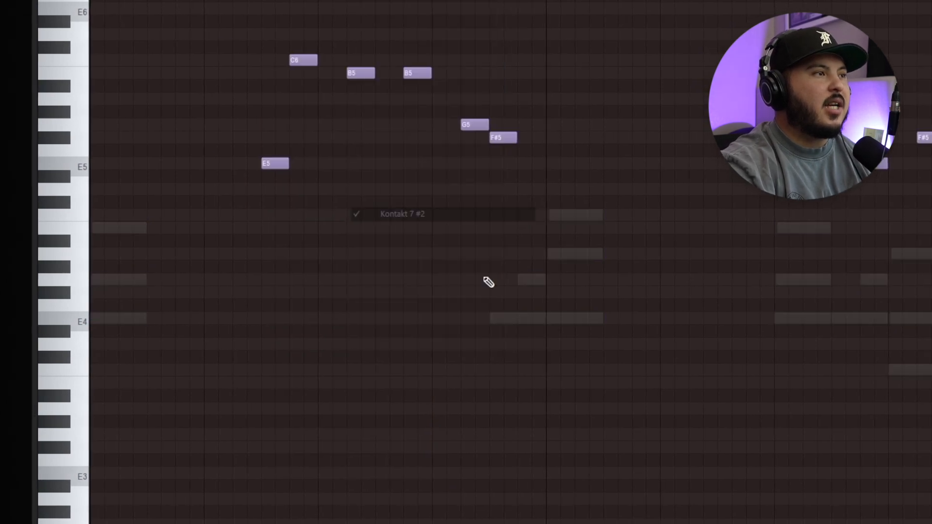
pyautogui.scroll(4, 512, 113)
pyautogui.moveTo(537, 369); pyautogui.dragTo(203, 108)
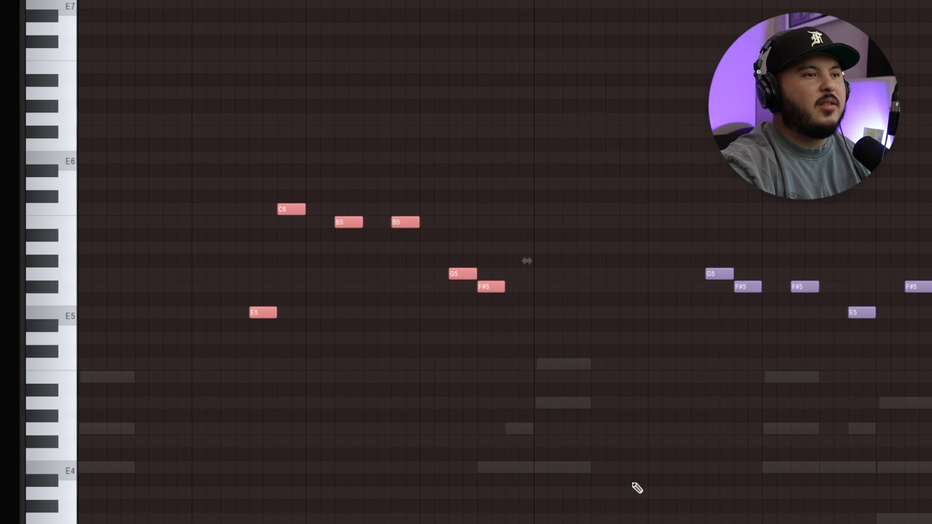
pyautogui.scroll(-2, 638, 488)
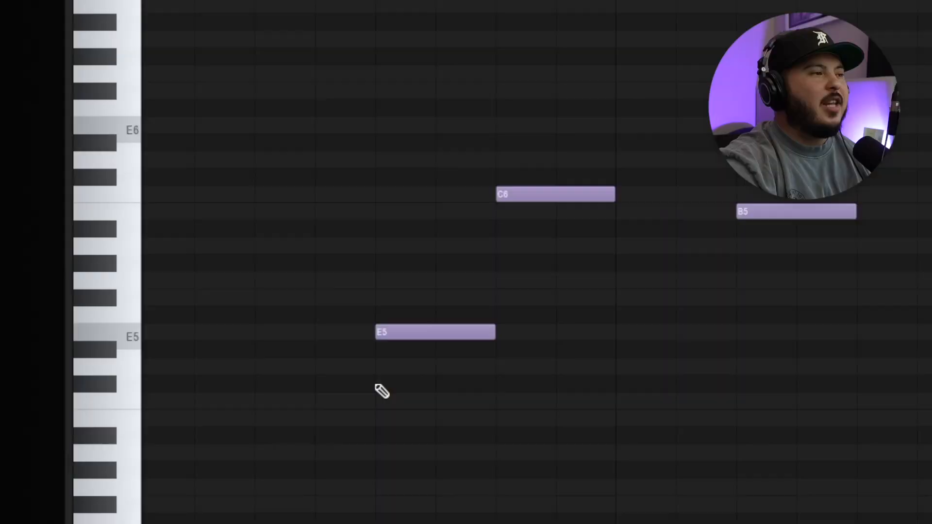
# Audition E5 and highlight individual notes of the Kontakt 7 #2 melody to examine how the phrases are built.
pyautogui.click(402, 326)
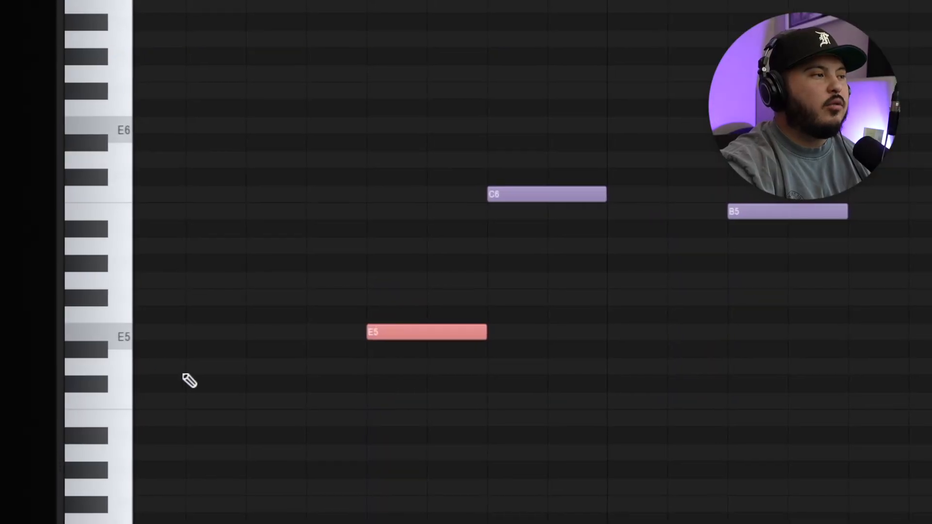
pyautogui.click(125, 340)
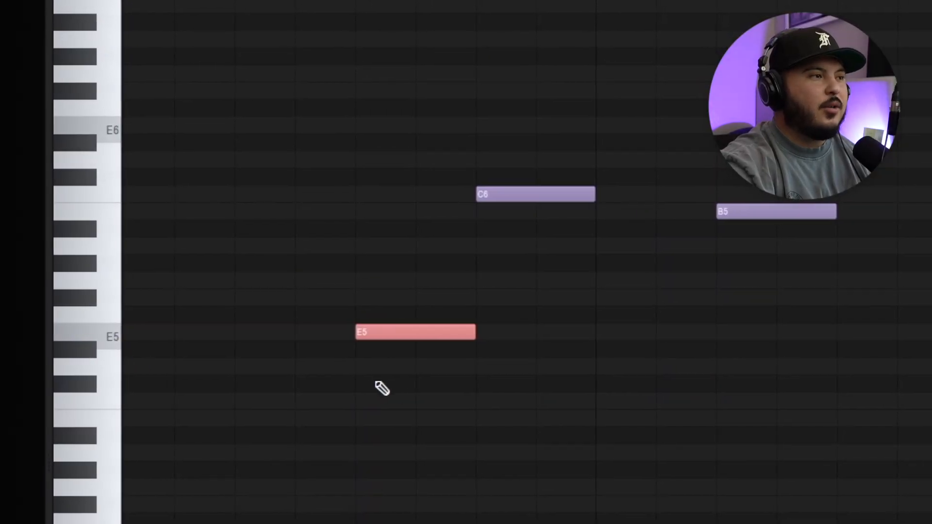
pyautogui.moveTo(401, 281); pyautogui.dragTo(447, 311)
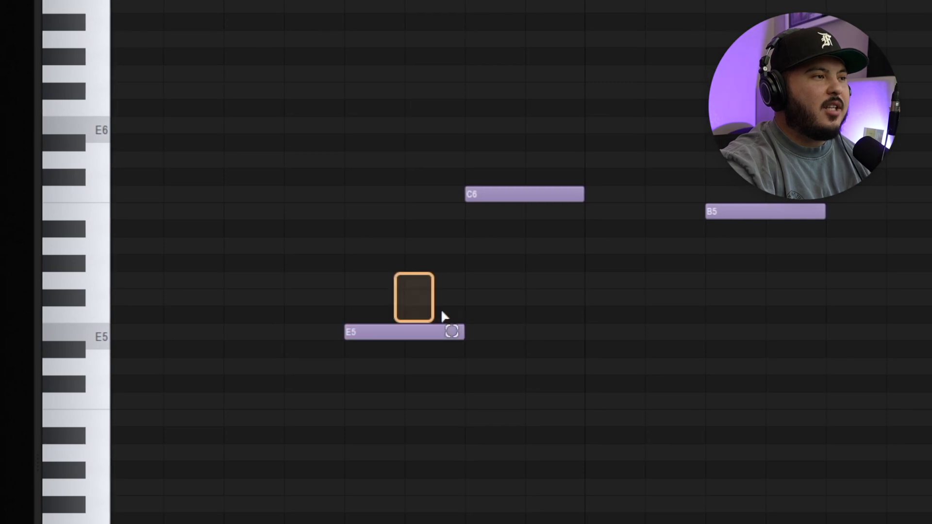
pyautogui.moveTo(521, 304); pyautogui.dragTo(521, 306)
pyautogui.moveTo(454, 170); pyautogui.dragTo(543, 218)
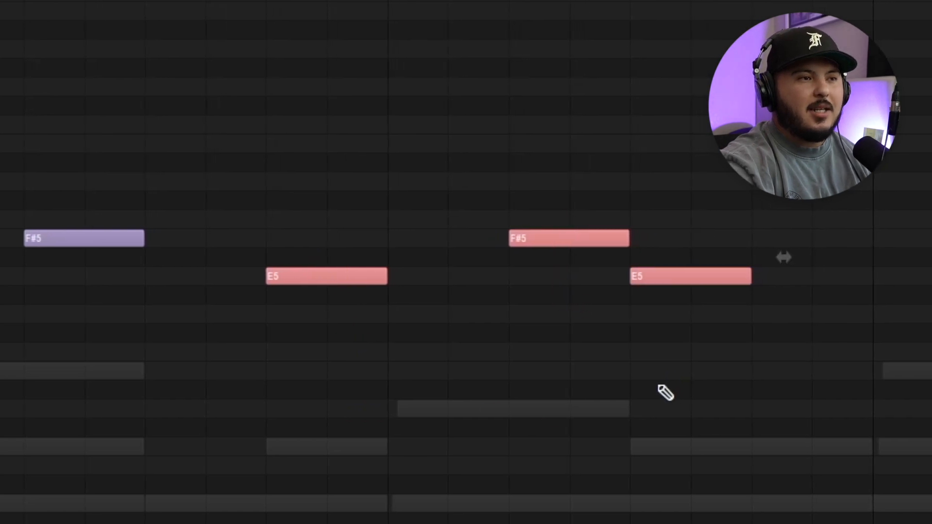
pyautogui.click(269, 284)
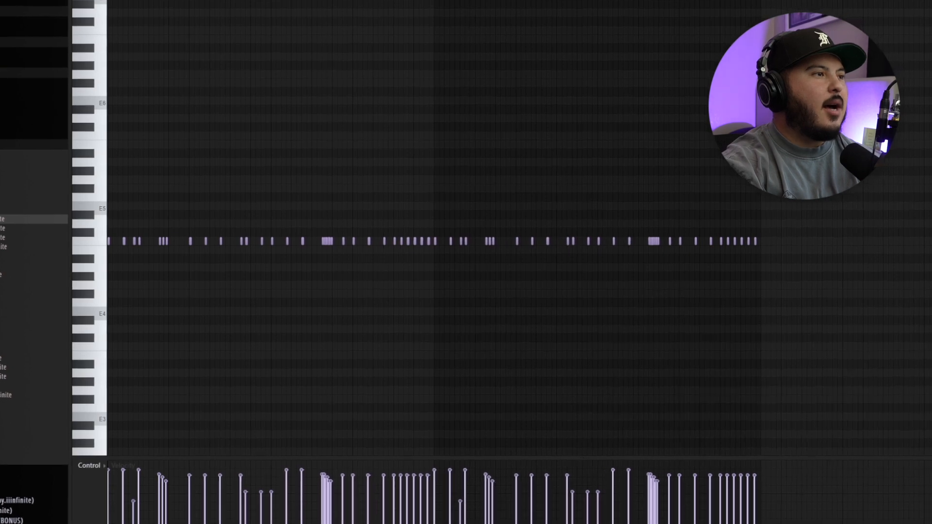
# Play back the E - HI-HAT 1 pattern from its opening C5 hits.
pyautogui.scroll(3, 96, 242)
pyautogui.scroll(3, 96, 242)
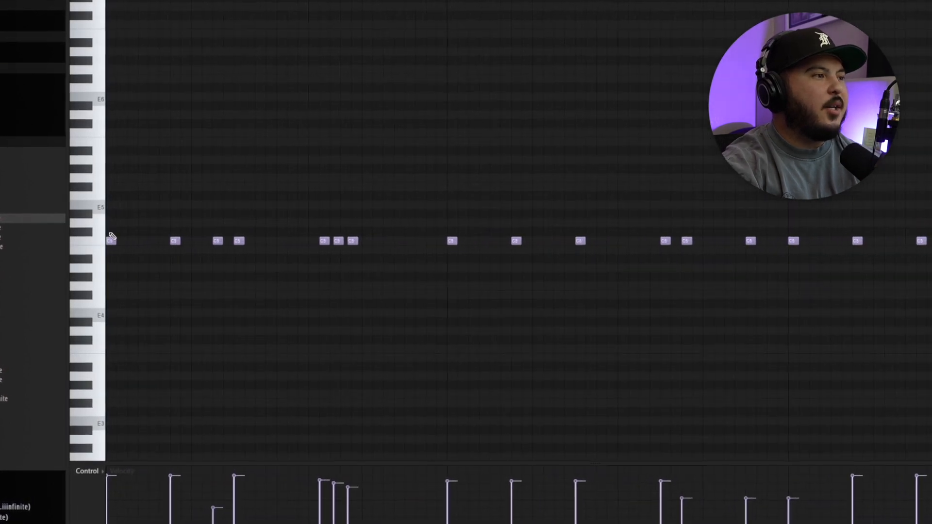
pyautogui.press('space')
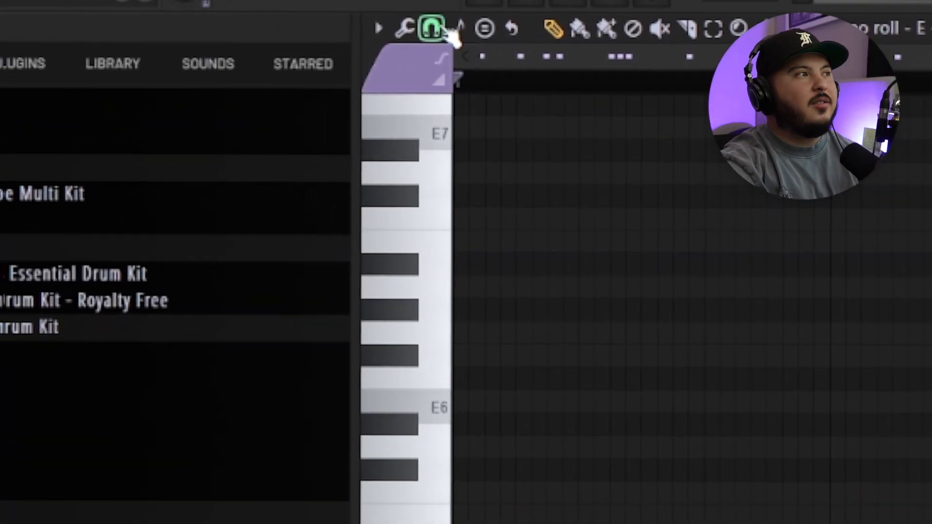
# Check the piano roll's snap setting and select the closing run of evenly spaced C5 hi-hat notes.
pyautogui.click(443, 31)
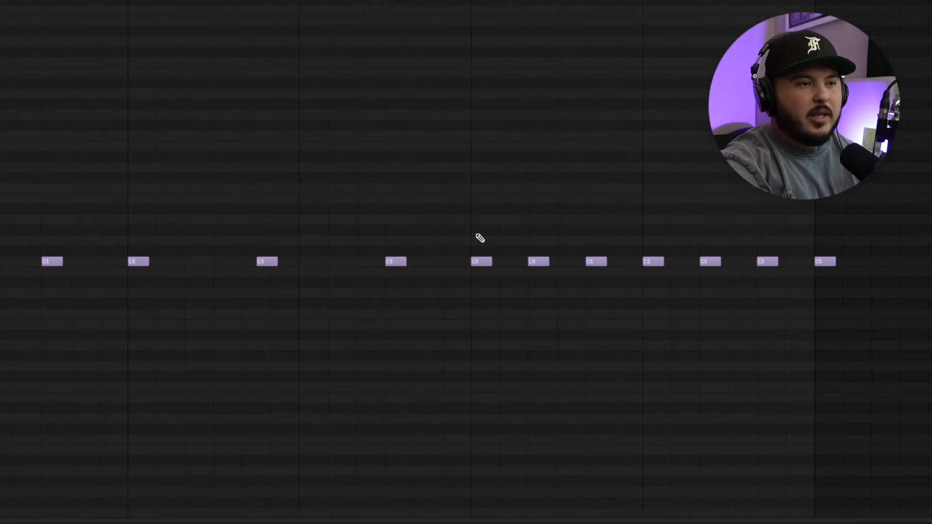
pyautogui.moveTo(477, 235); pyautogui.dragTo(782, 373)
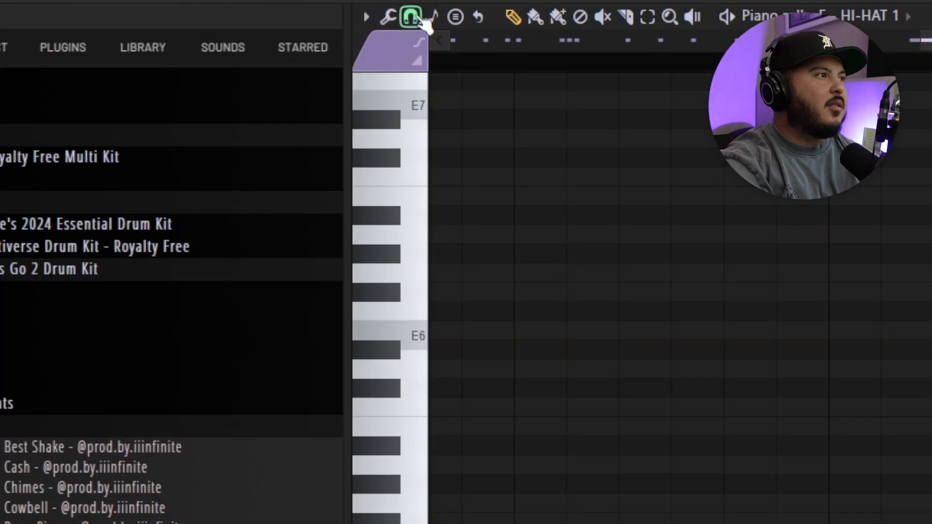
pyautogui.click(414, 17)
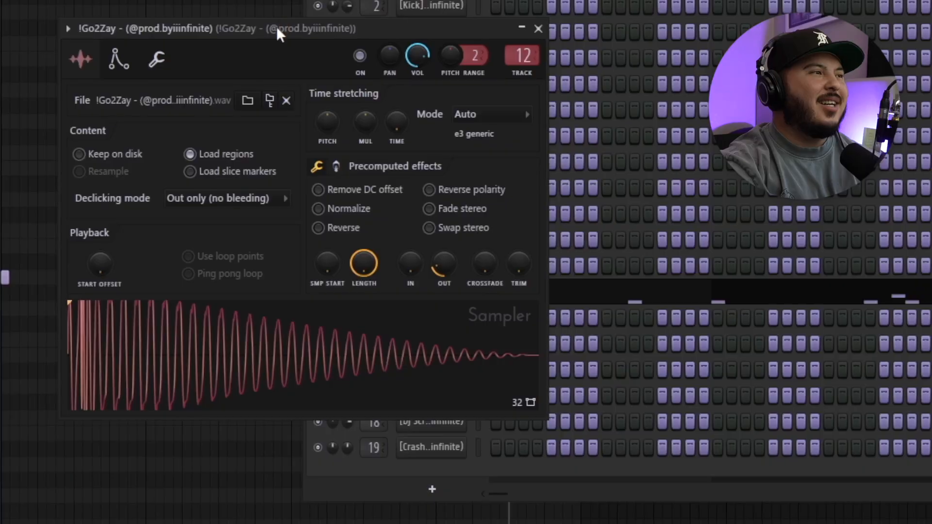
# Move the !Go2Zay sampler window aside and audition the C5 key in the piano roll.
pyautogui.moveTo(276, 26); pyautogui.dragTo(463, 51)
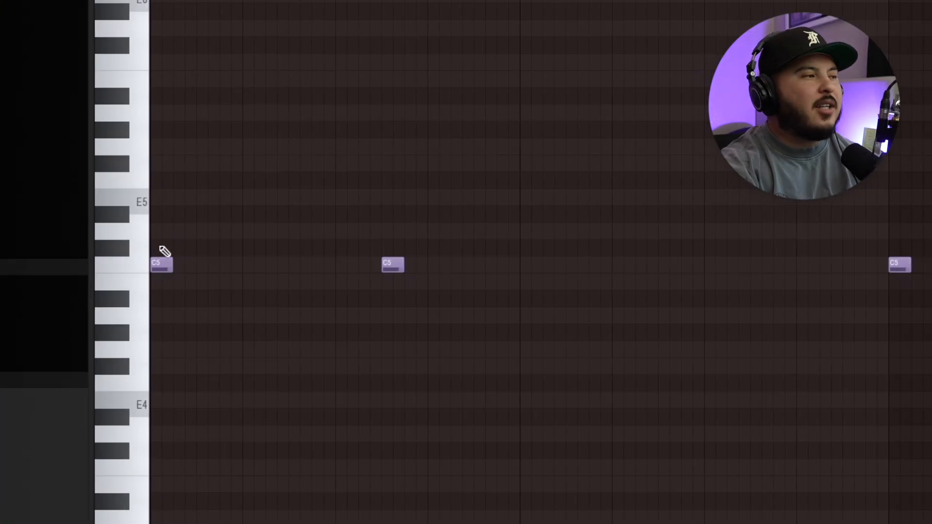
pyautogui.click(144, 266)
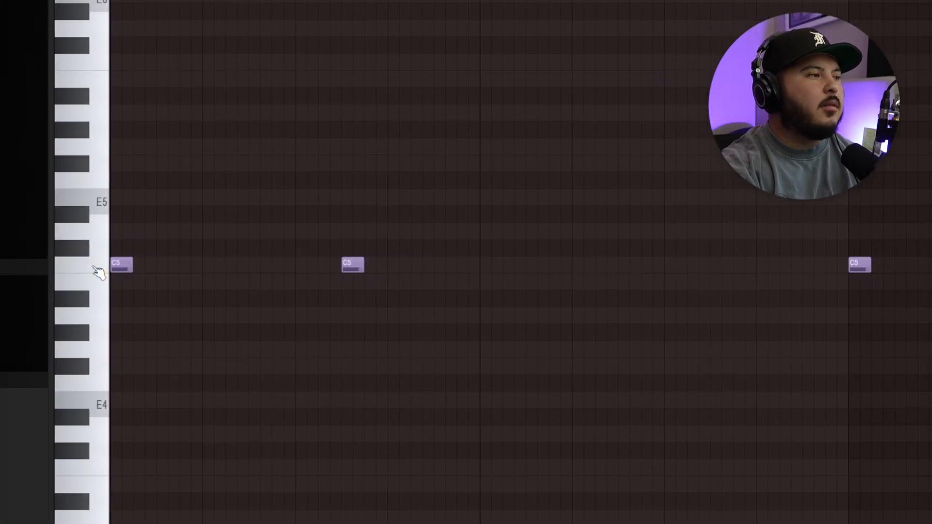